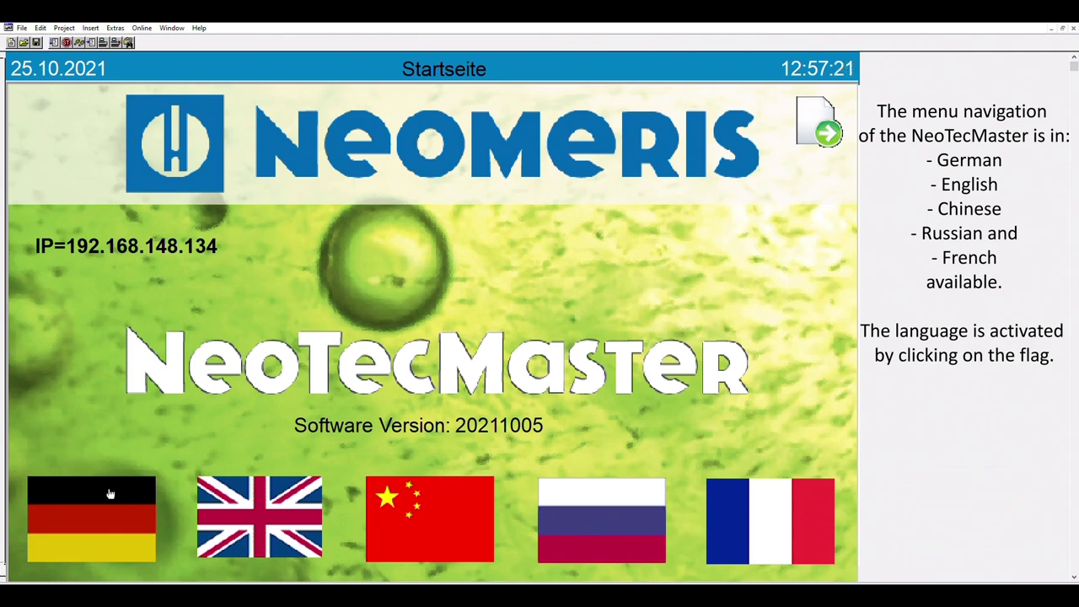
Step: Preview the interface in Chinese and French, and set the language to English
click(416, 503)
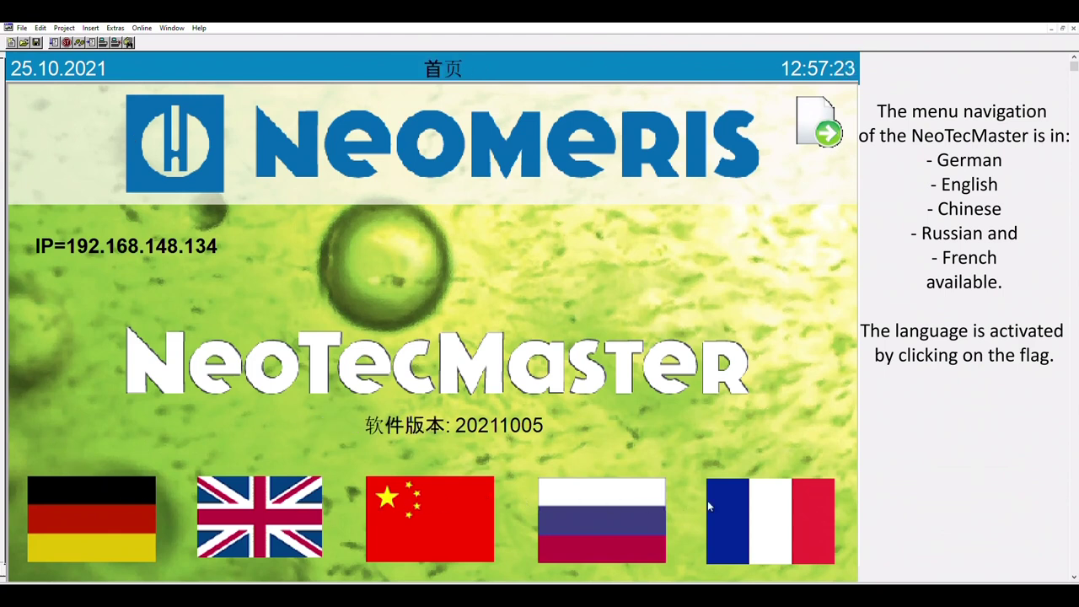
click(747, 507)
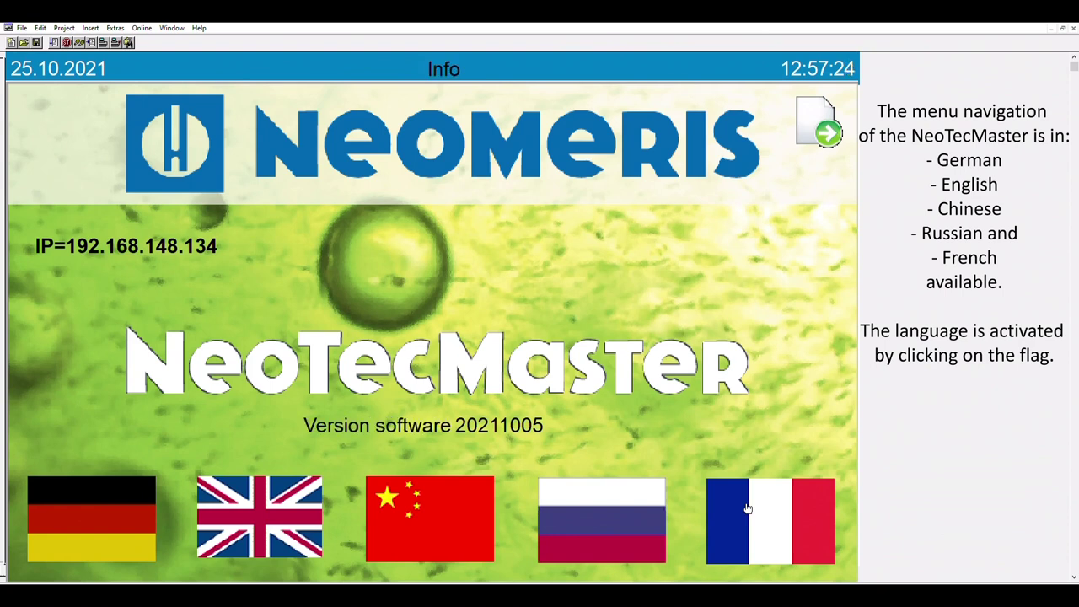
click(279, 514)
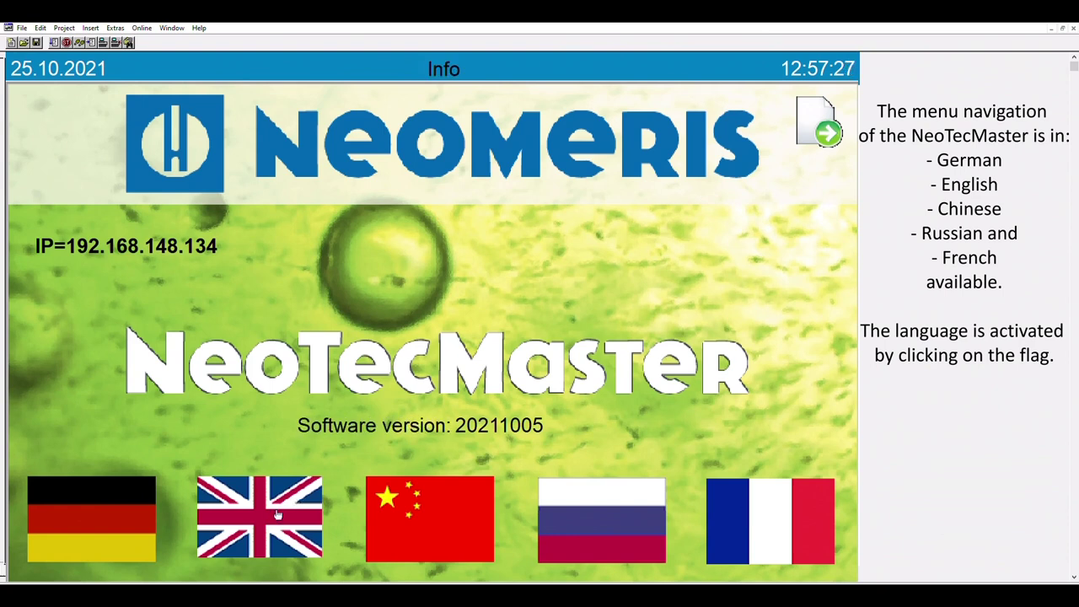
Step: Leave the start page for the main menu and open the configuration of the LF 4-20mA channel
click(822, 118)
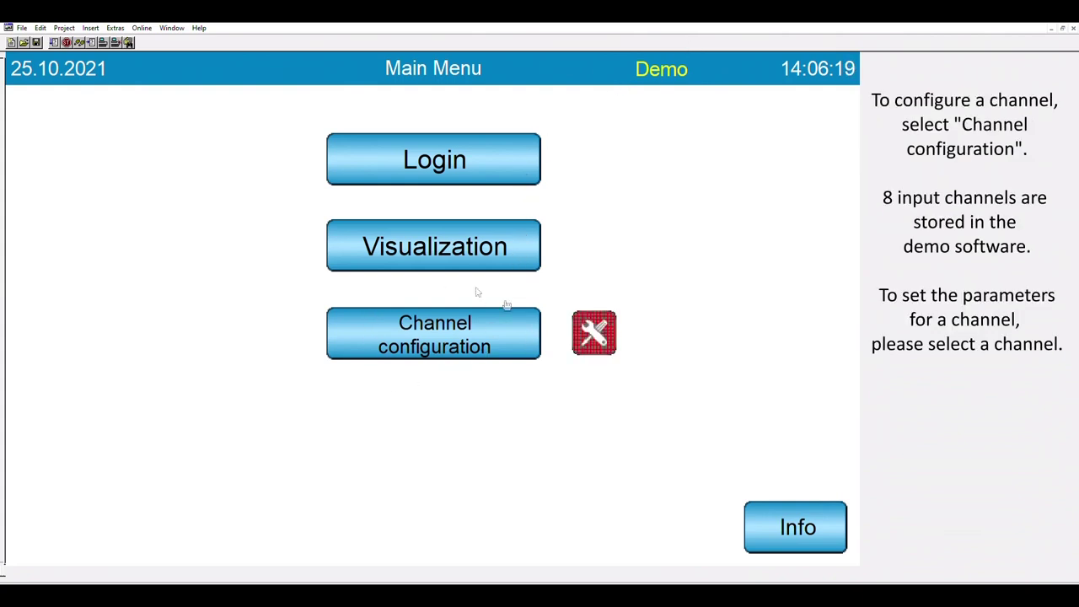
click(517, 335)
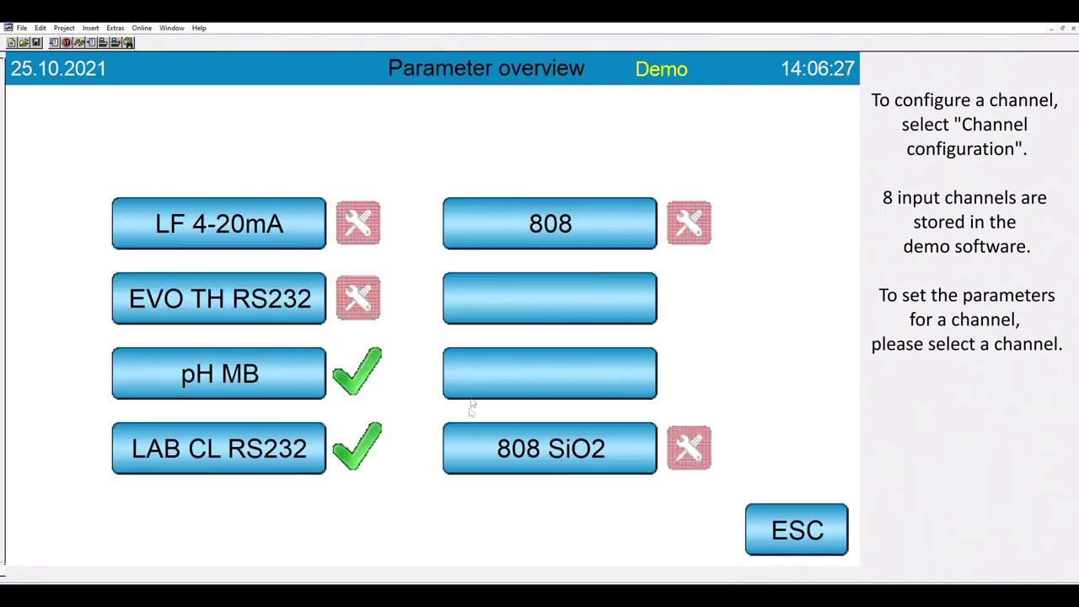
click(299, 216)
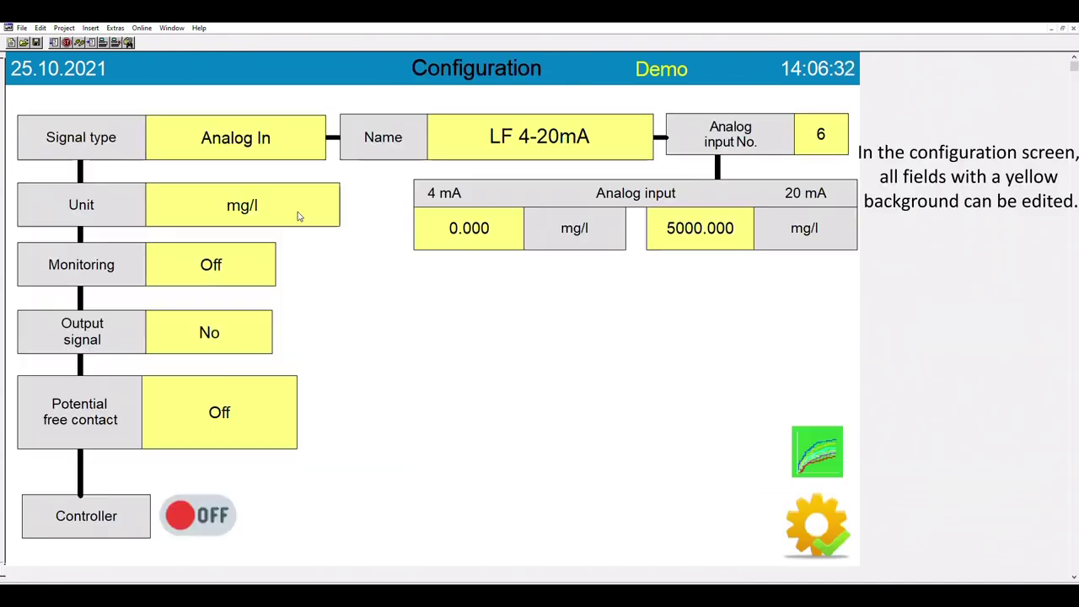
Step: Cycle the signal type through its options, including Modbus conductivity and Modbus pH value, and back to Analog In
click(310, 138)
click(310, 137)
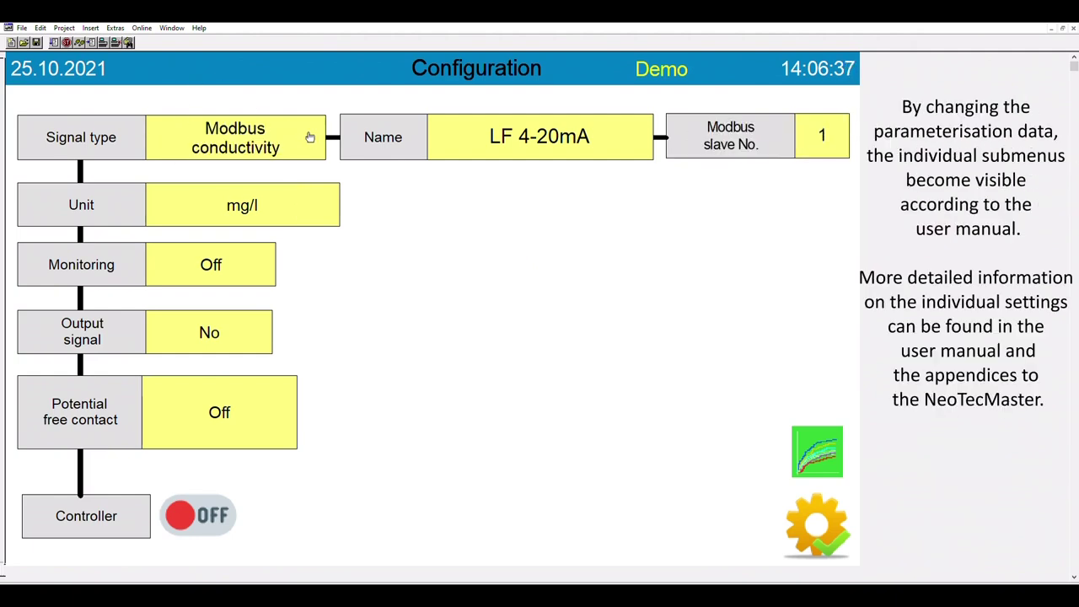
click(311, 137)
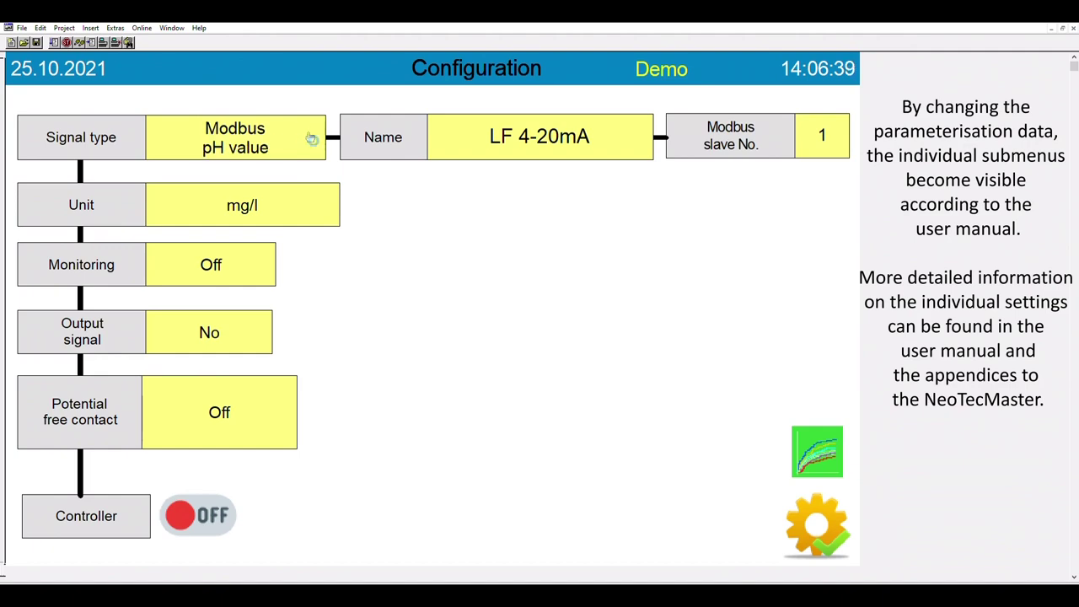
click(310, 137)
click(311, 138)
click(310, 137)
click(310, 137)
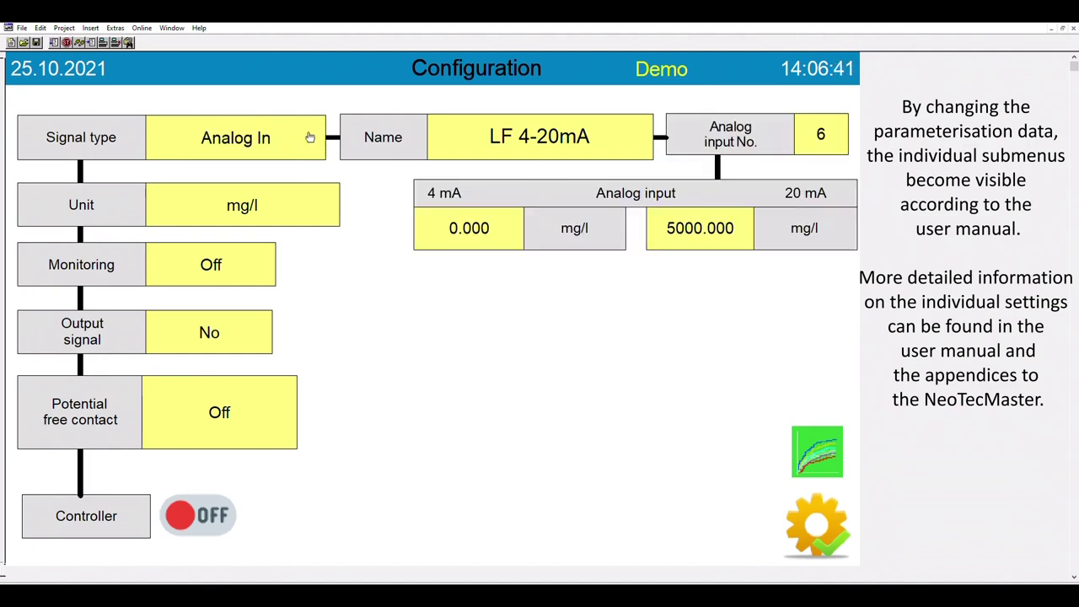
Step: Cycle the unit through its options, including mmol/l, µS/cm, % and mV, and back to mg/l
click(307, 206)
click(310, 205)
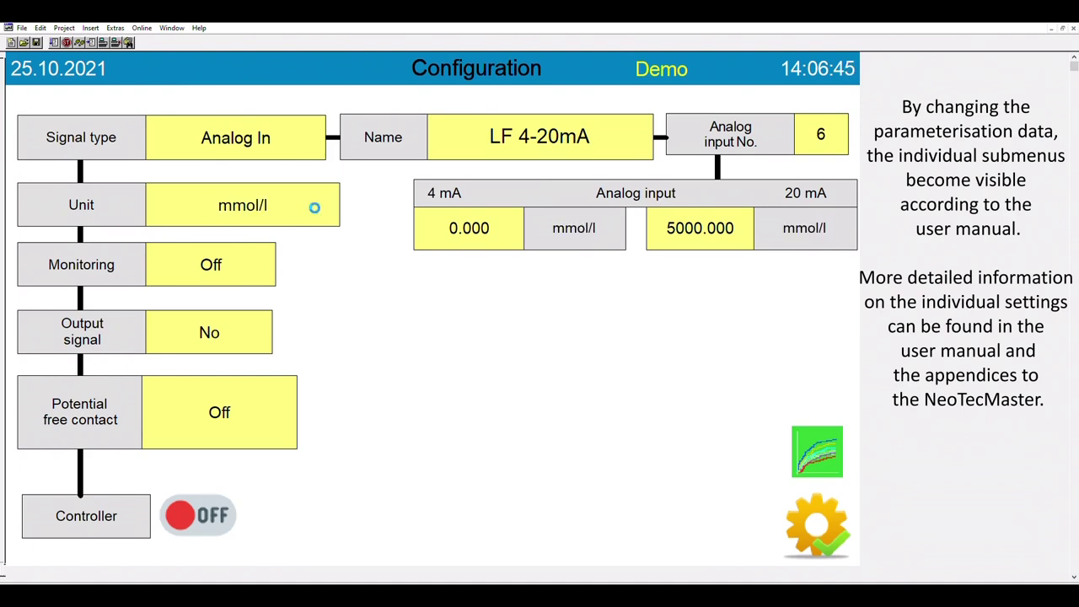
click(310, 205)
click(310, 205)
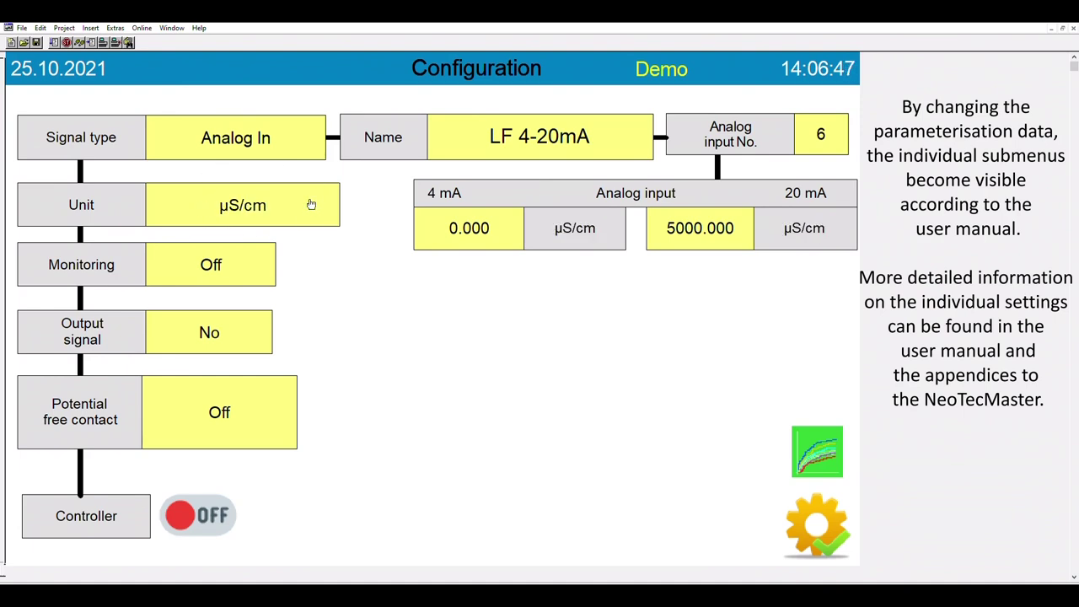
click(310, 205)
click(310, 205)
click(311, 205)
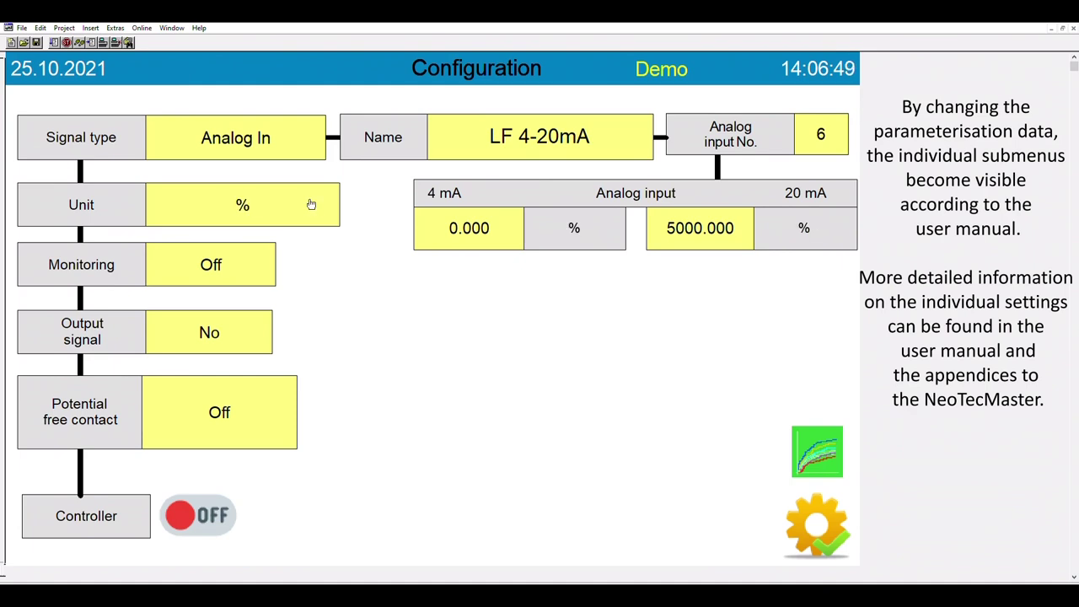
click(310, 205)
click(310, 205)
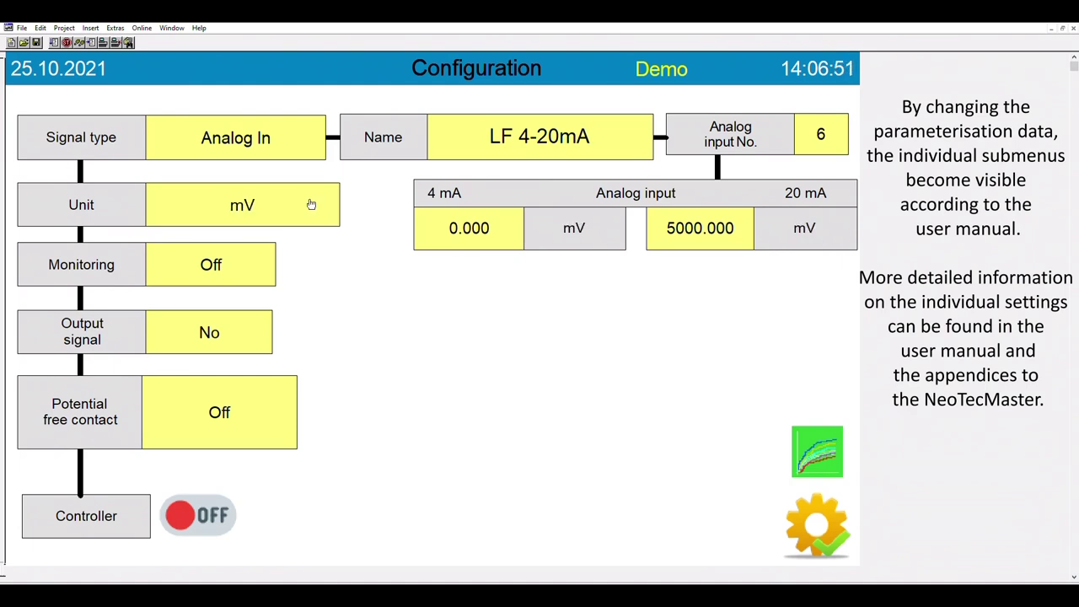
click(310, 205)
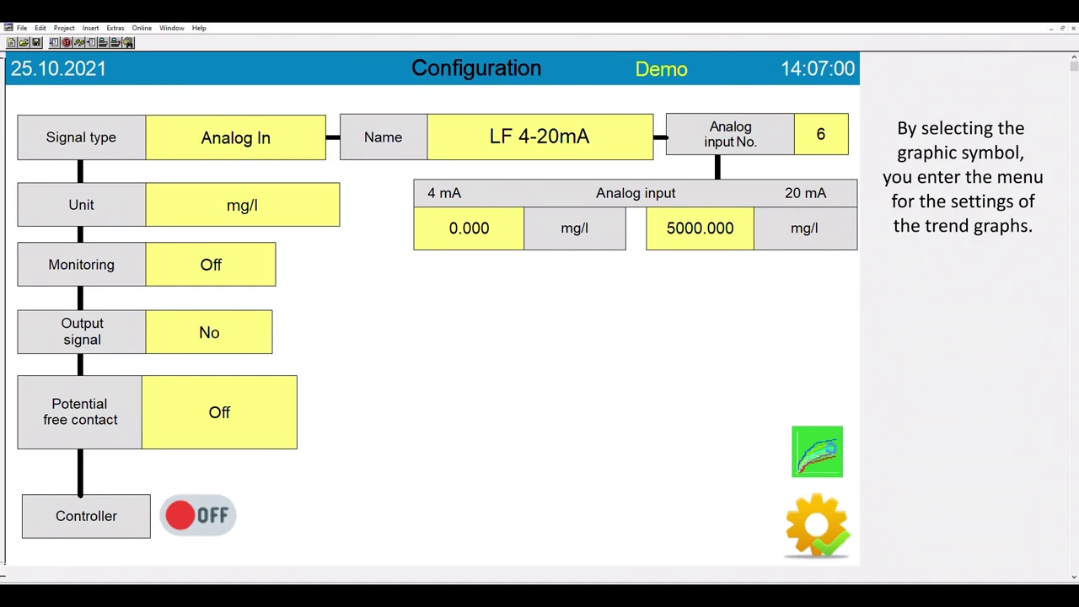
Step: Open the trend graph settings and look through the settings of channels 2 and 3 before returning to channel 1
click(817, 451)
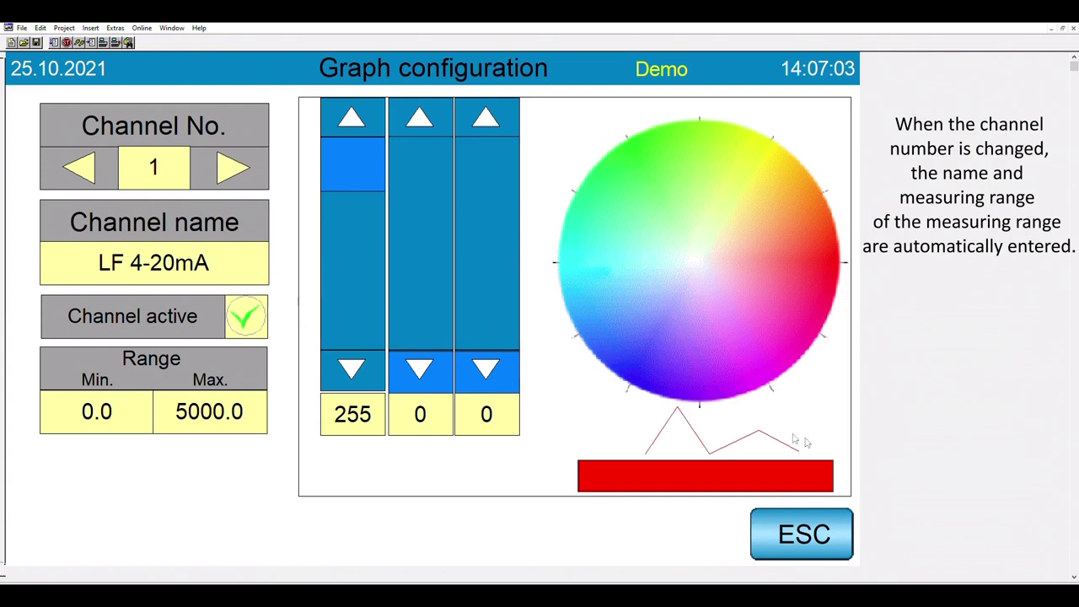
click(233, 169)
click(234, 169)
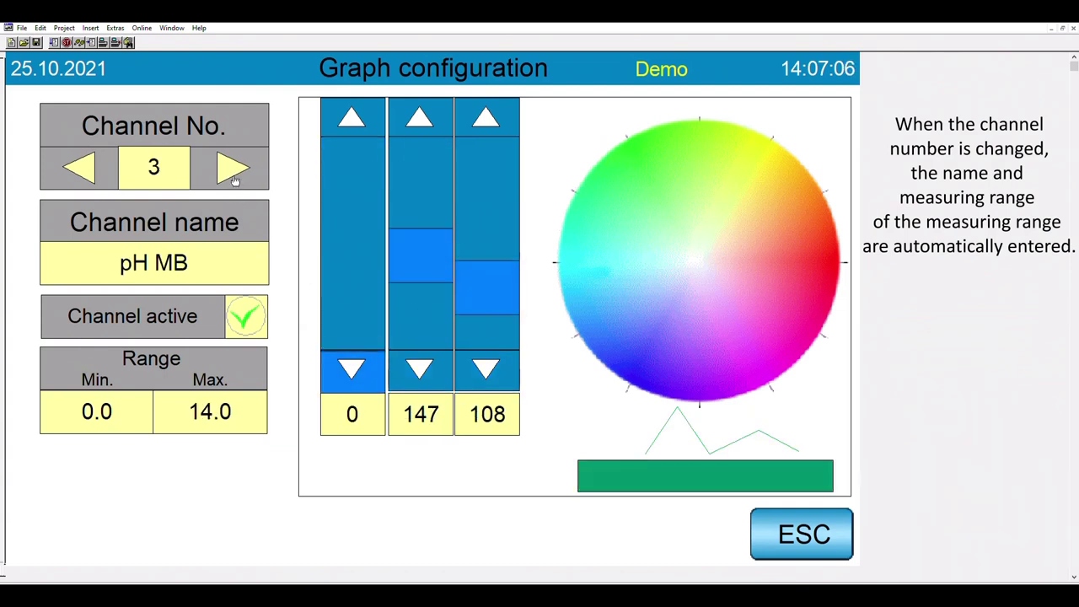
click(89, 169)
click(90, 168)
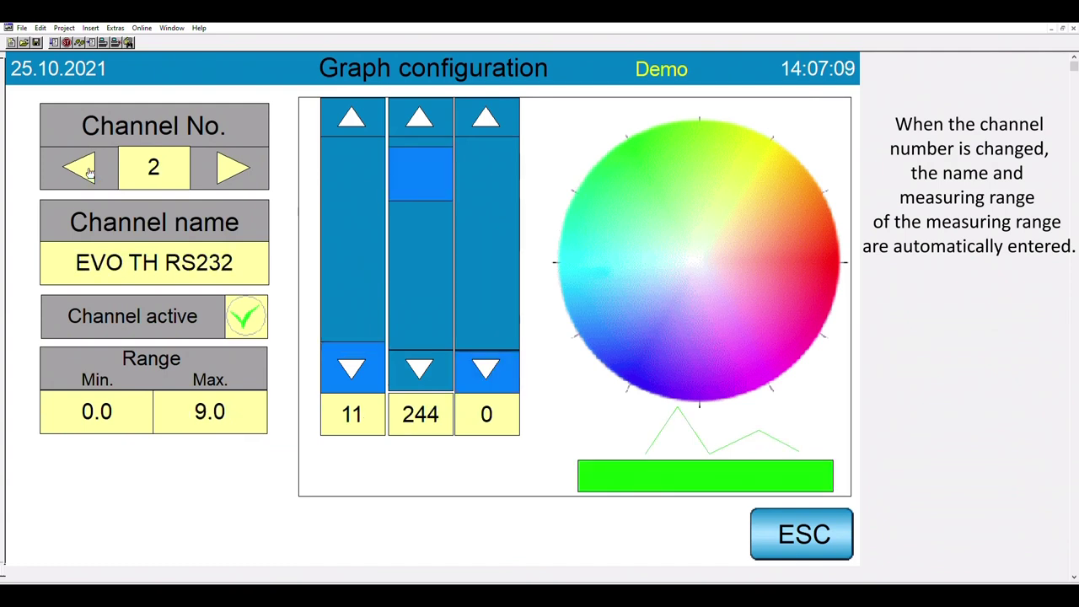
click(89, 169)
Step: Toggle Channel active off and on again for channel 1 and set its maximum range to 5.0
click(246, 317)
click(247, 317)
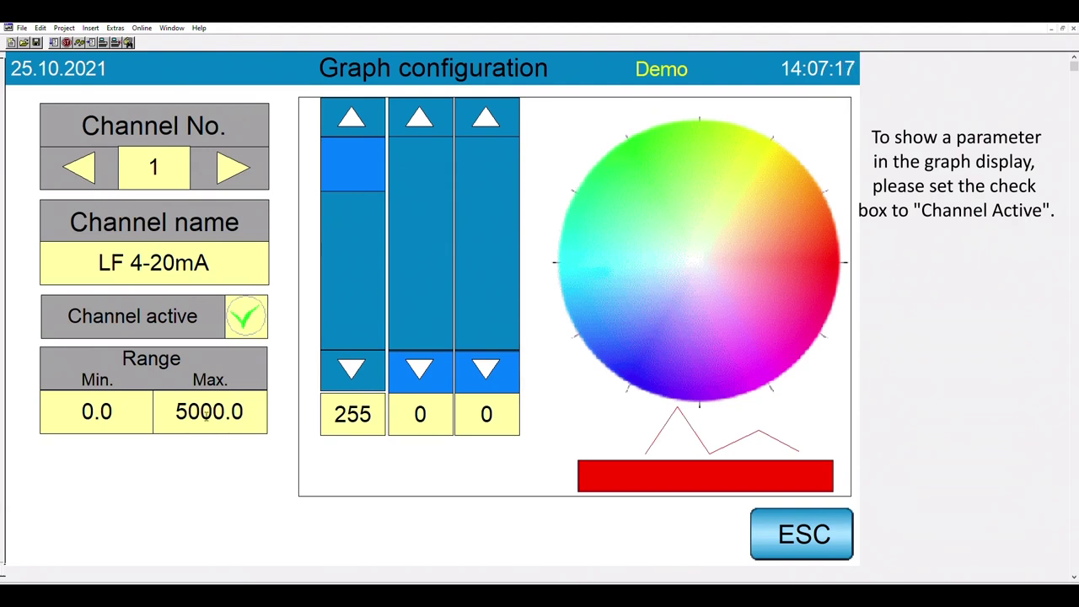
key(Return)
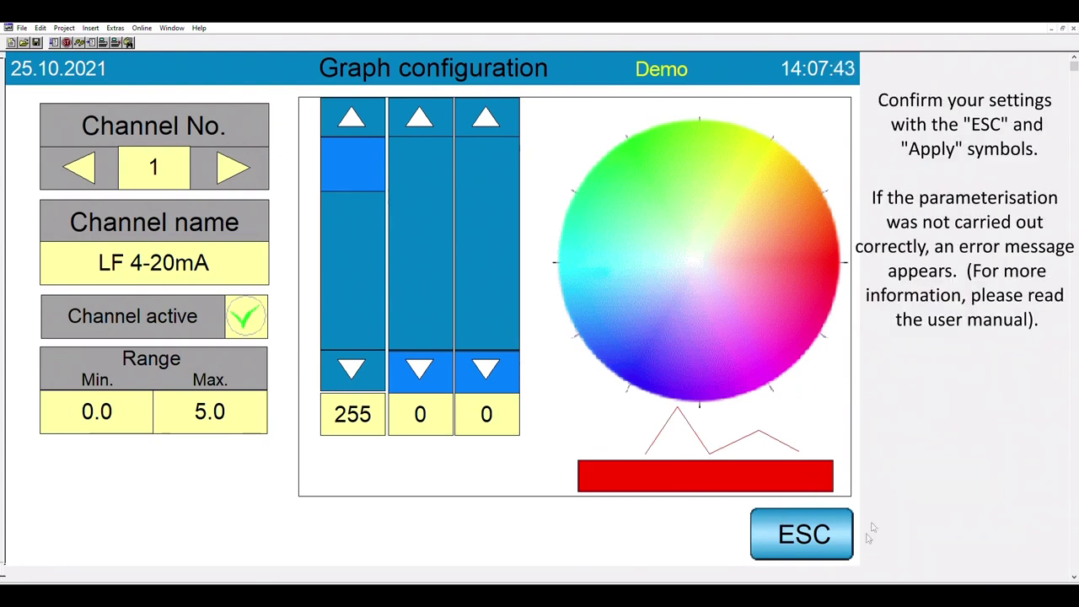
Step: Apply the LF 4-20mA channel's configuration and save it with the channel locked
click(799, 522)
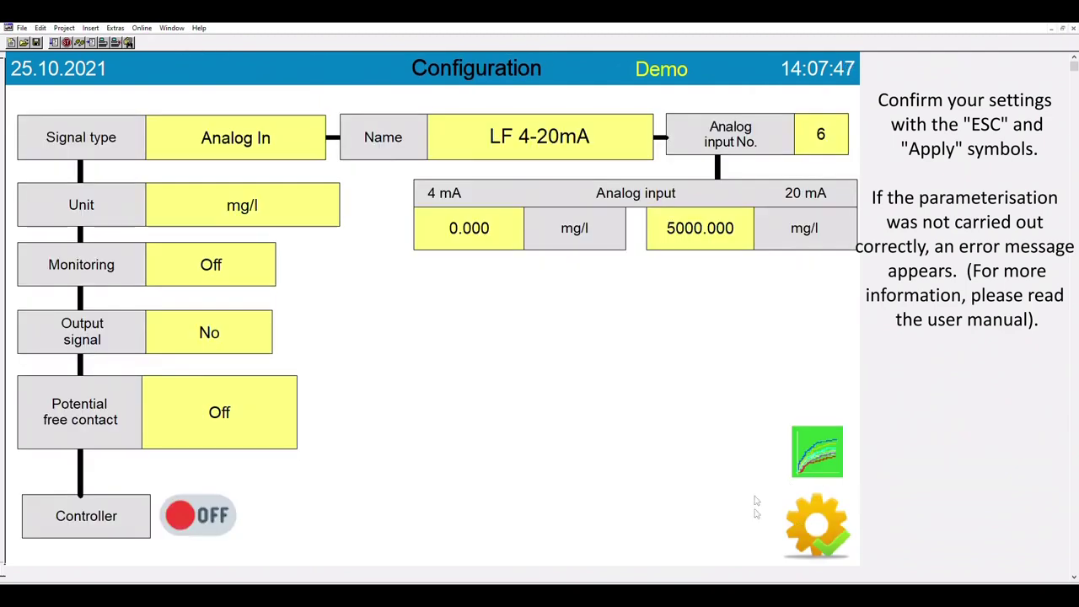
click(813, 526)
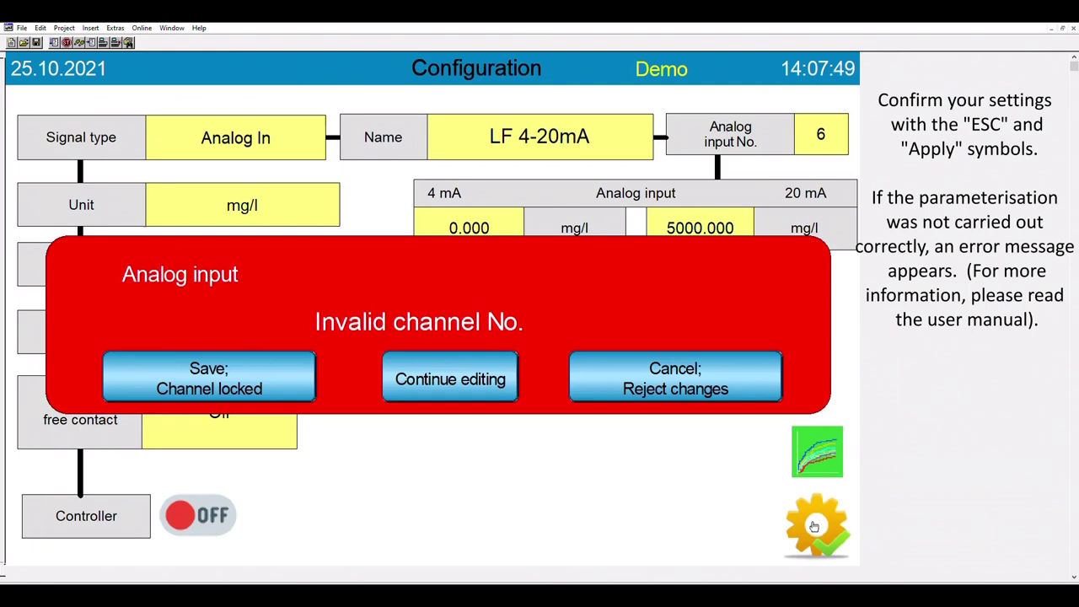
click(227, 376)
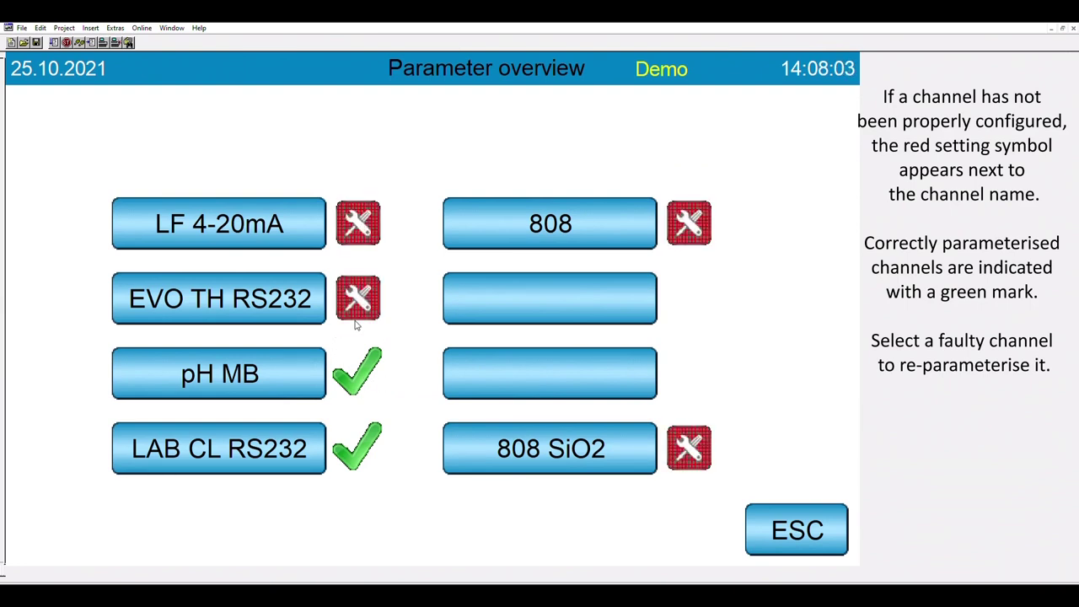
Step: Open the 808 channel and cycle its potential-free contact setting through the close and open conditions back to Off
click(627, 213)
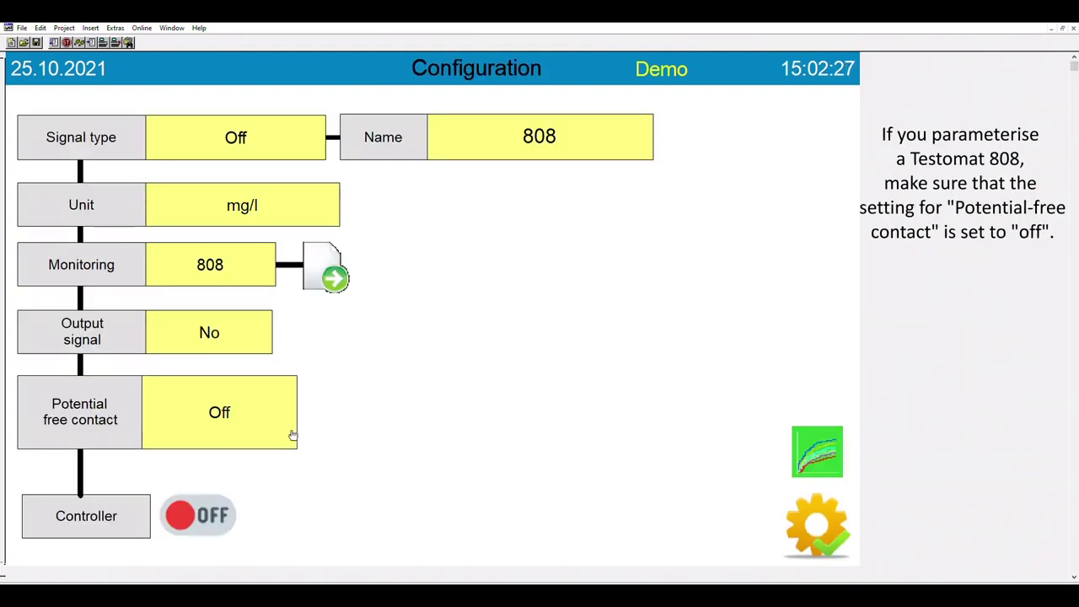
click(274, 385)
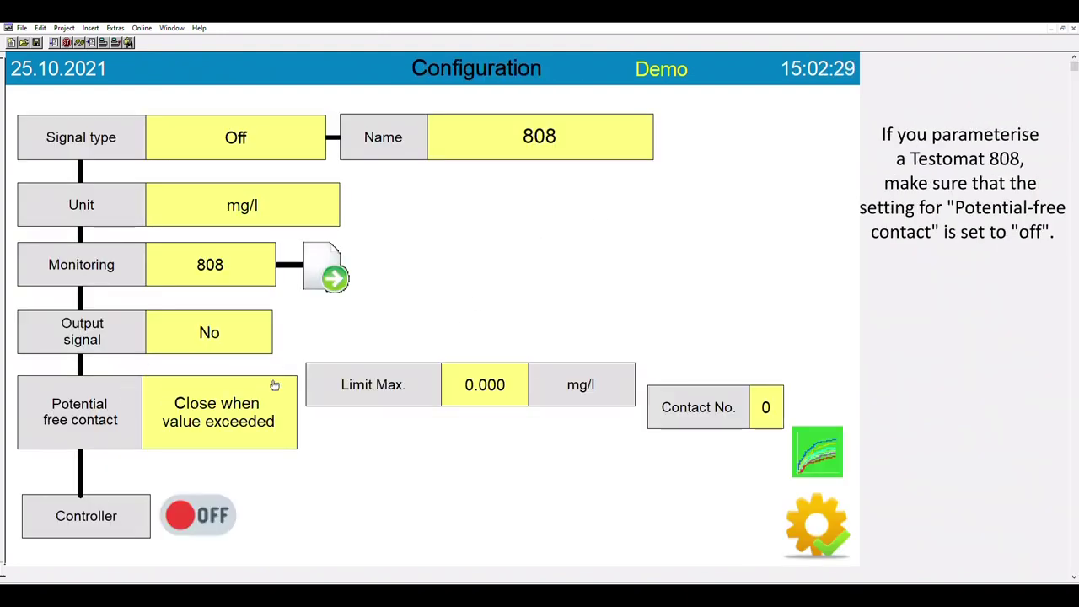
click(281, 381)
click(281, 380)
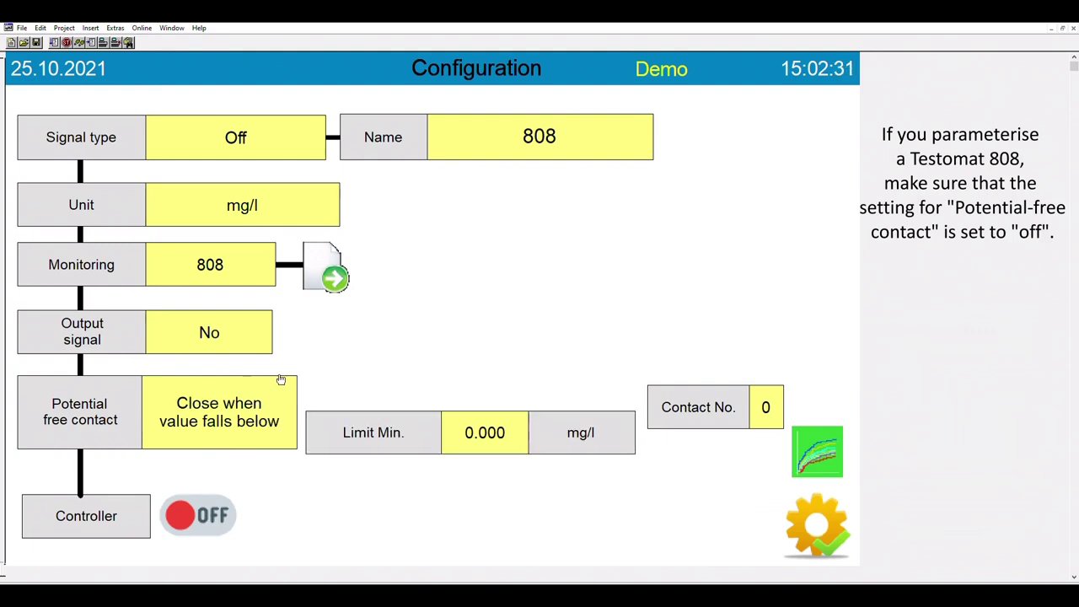
click(281, 380)
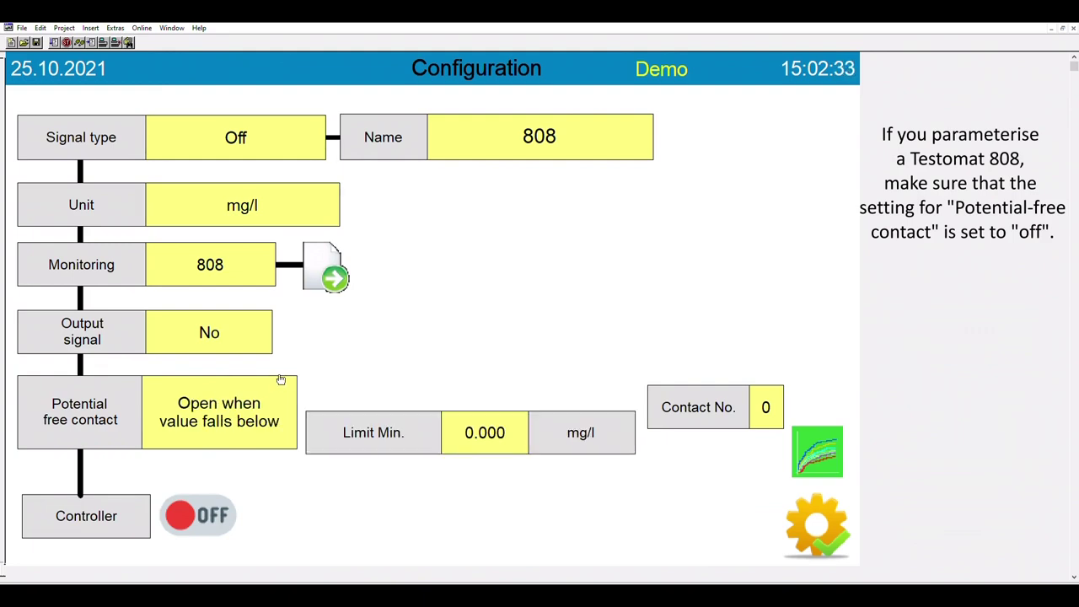
click(281, 381)
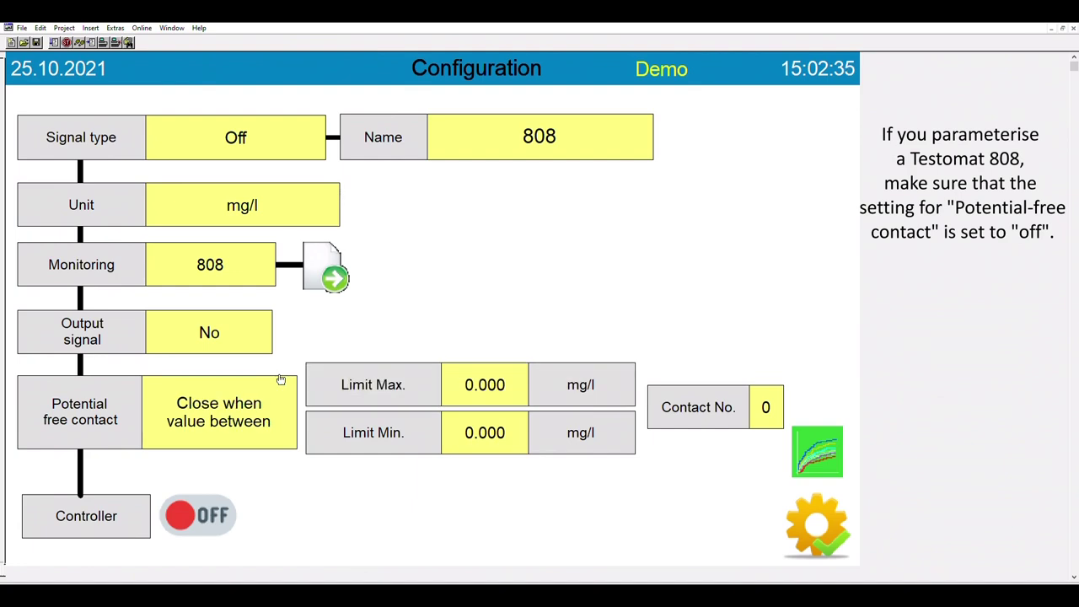
click(281, 381)
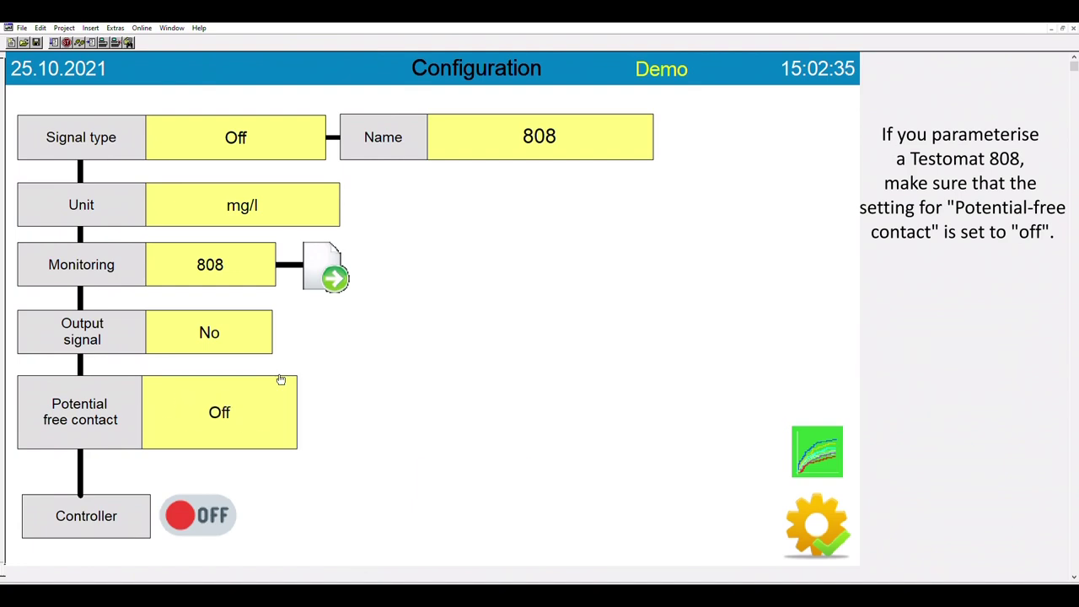
Step: Cycle the monitoring device type past 808 SiO2 back to 808 and open its relay contact settings
click(244, 252)
click(255, 255)
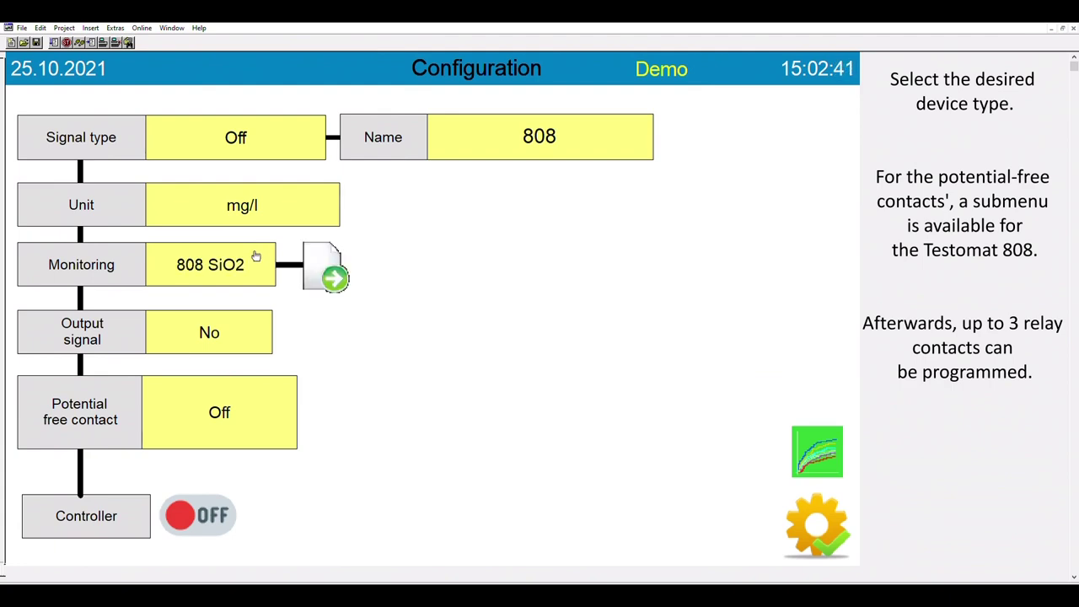
click(256, 255)
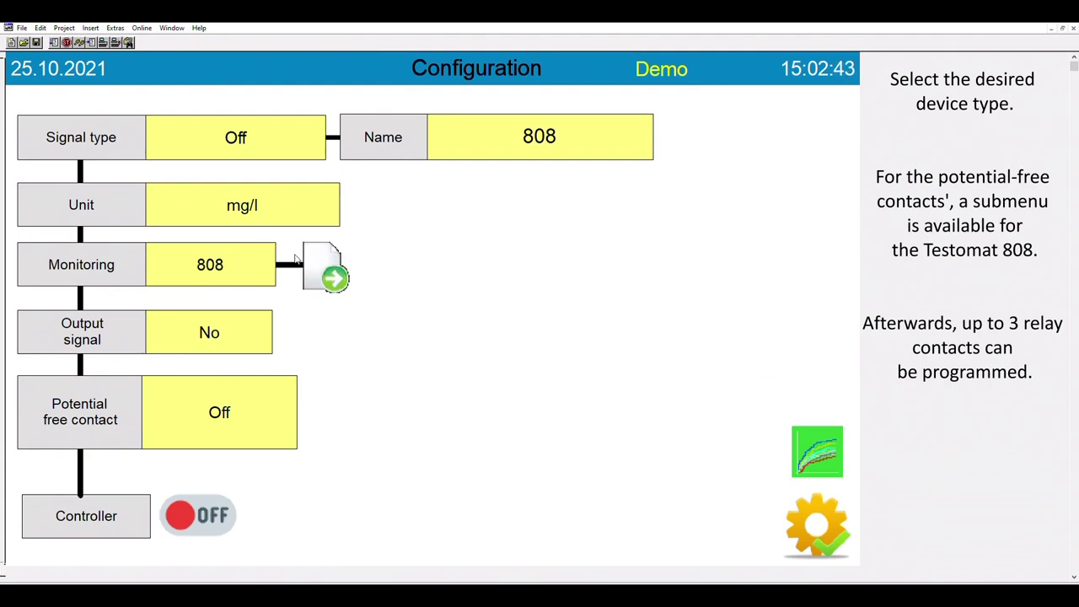
click(333, 257)
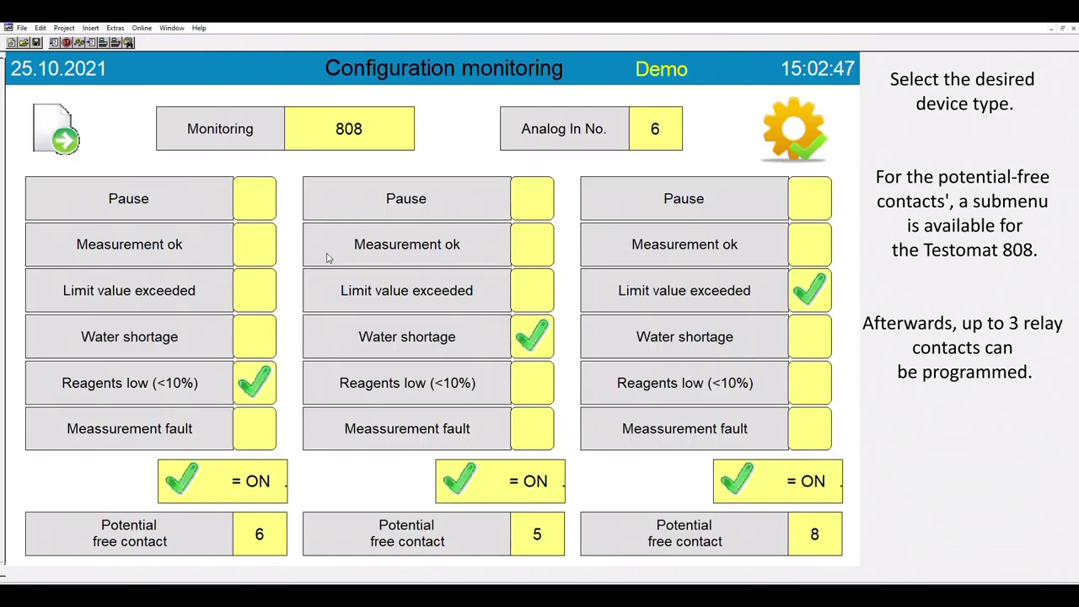
Step: Clear the existing event assignments and assign Water shortage to the first relay contact, Reagents low (<10%) to the second and Measurement ok to the third
click(252, 379)
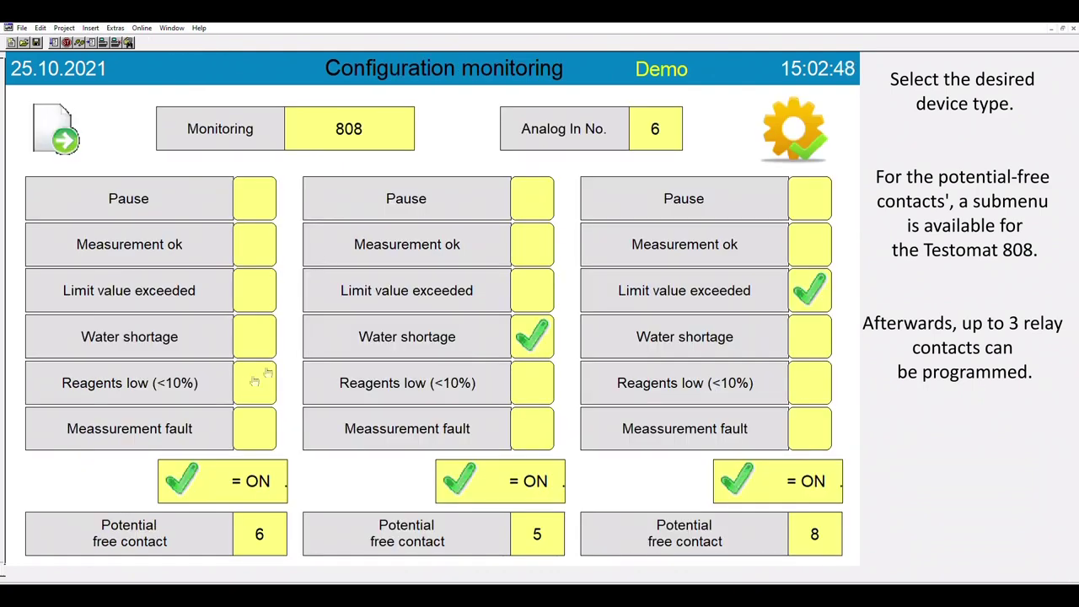
click(530, 319)
click(812, 273)
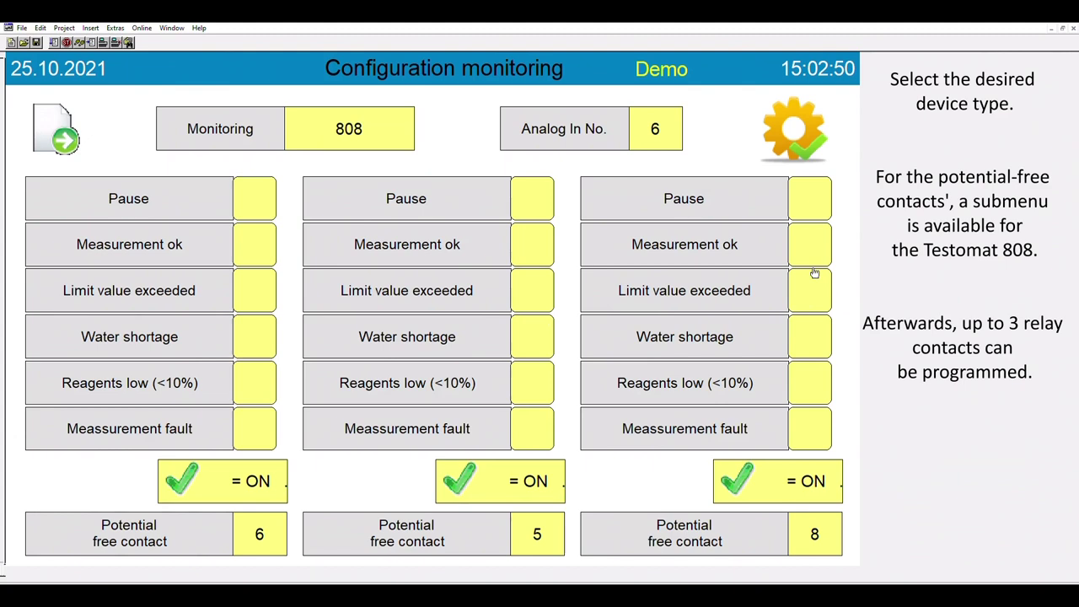
click(263, 331)
click(550, 382)
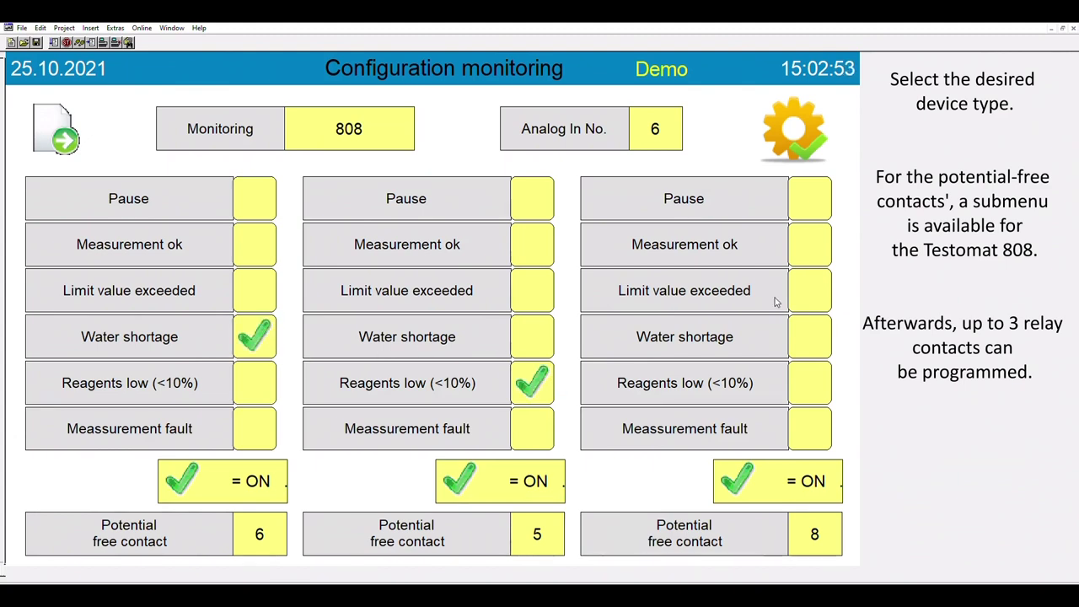
click(803, 247)
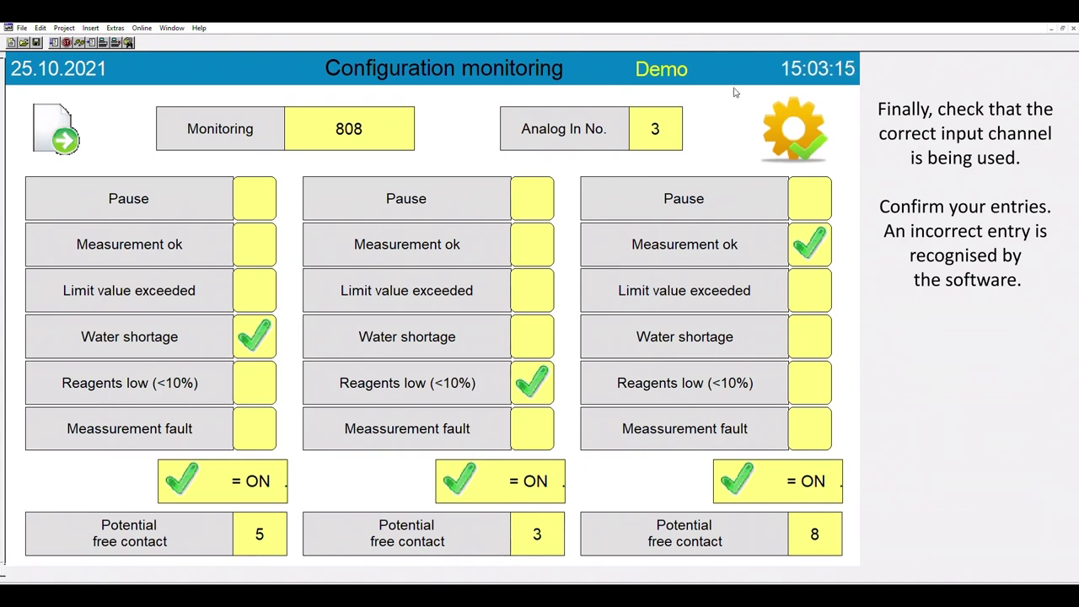
Step: Confirm the 808 monitoring configuration with its relay contact assignments and exit the parameter overview
click(802, 124)
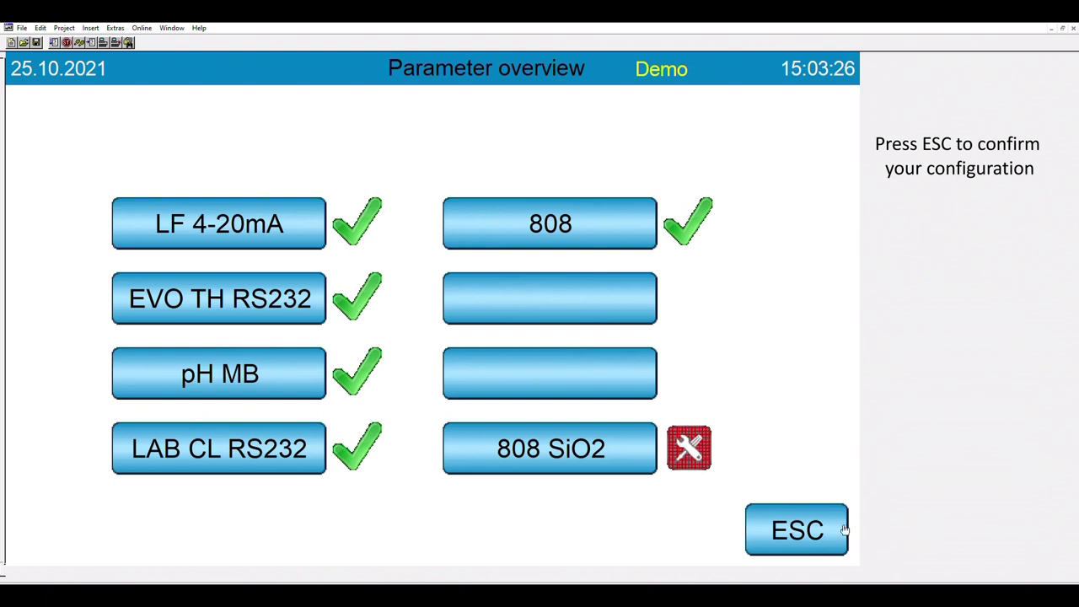
click(797, 528)
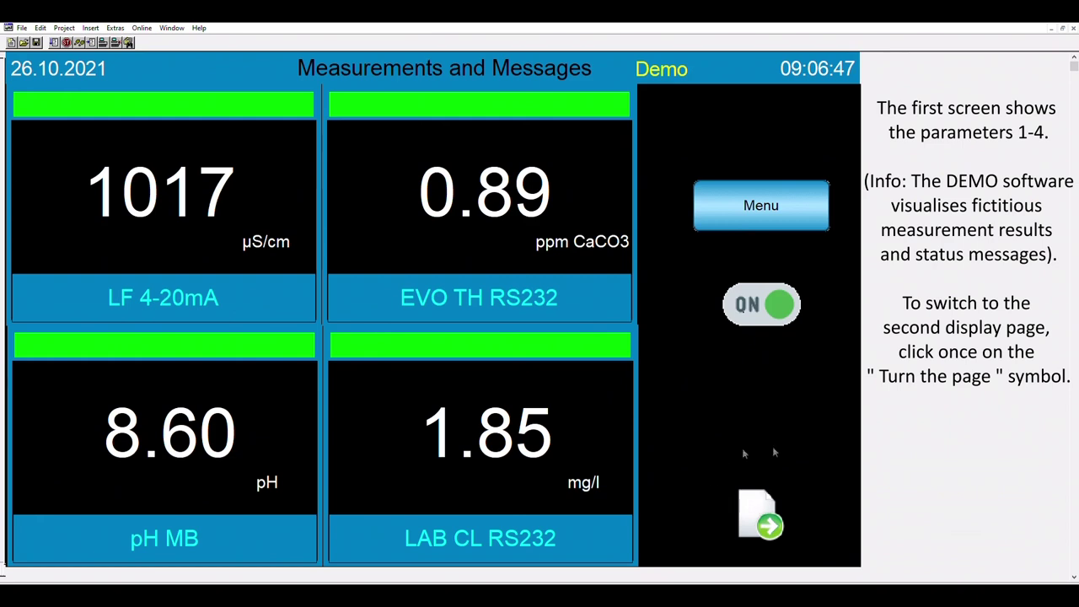
Step: View the second measurements page, return to parameters 1-4 and switch the NeoTecMaster to operating mode to start data recording
click(759, 506)
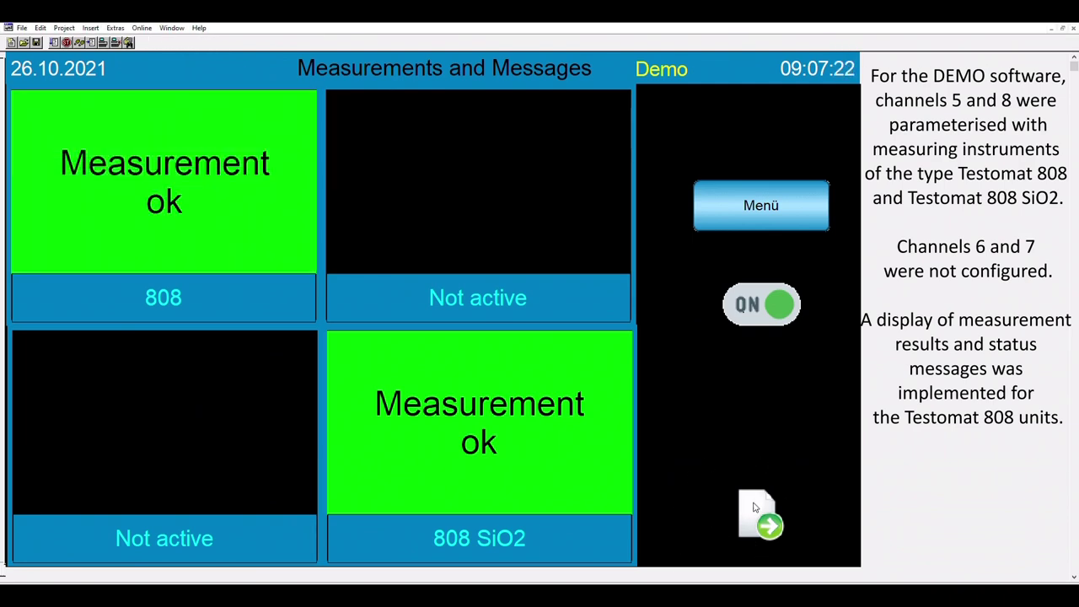
click(756, 507)
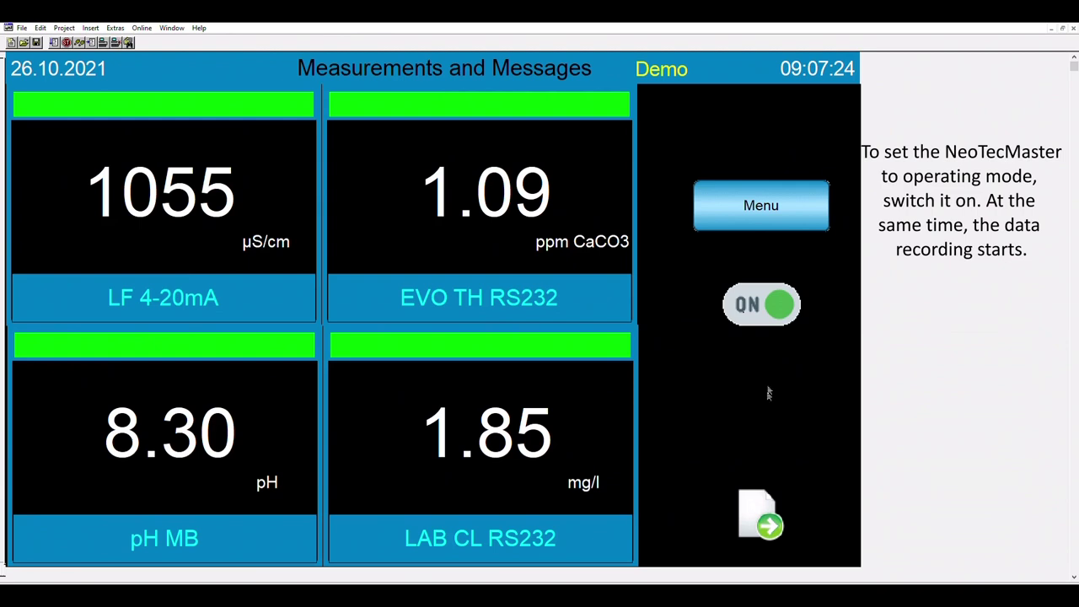
click(764, 304)
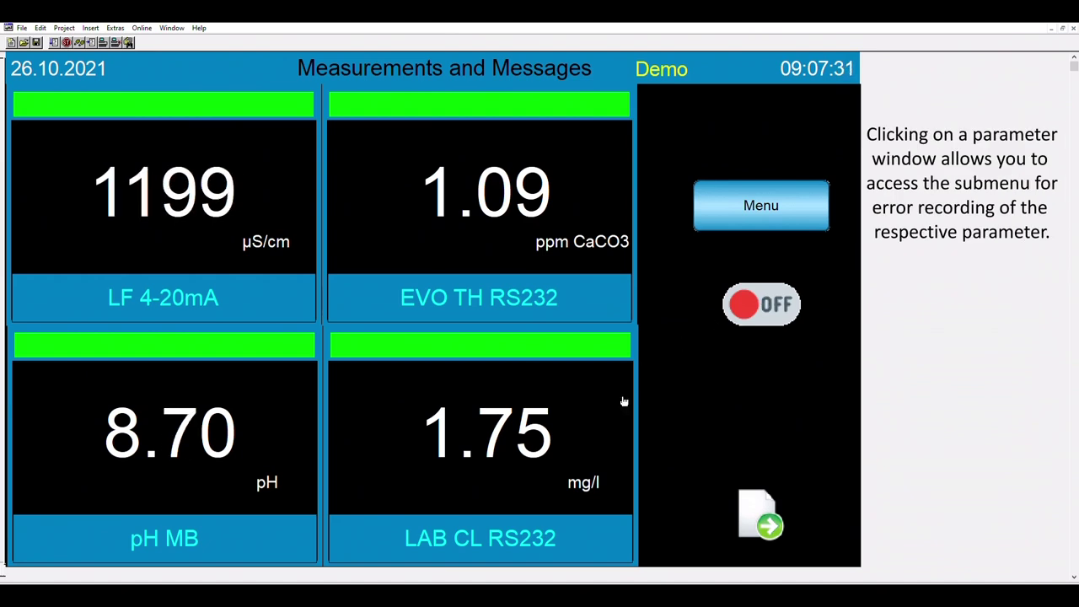
Step: Open the channel state of LAB CL RS232 and display the recorded measurement data as a trend graph
click(474, 498)
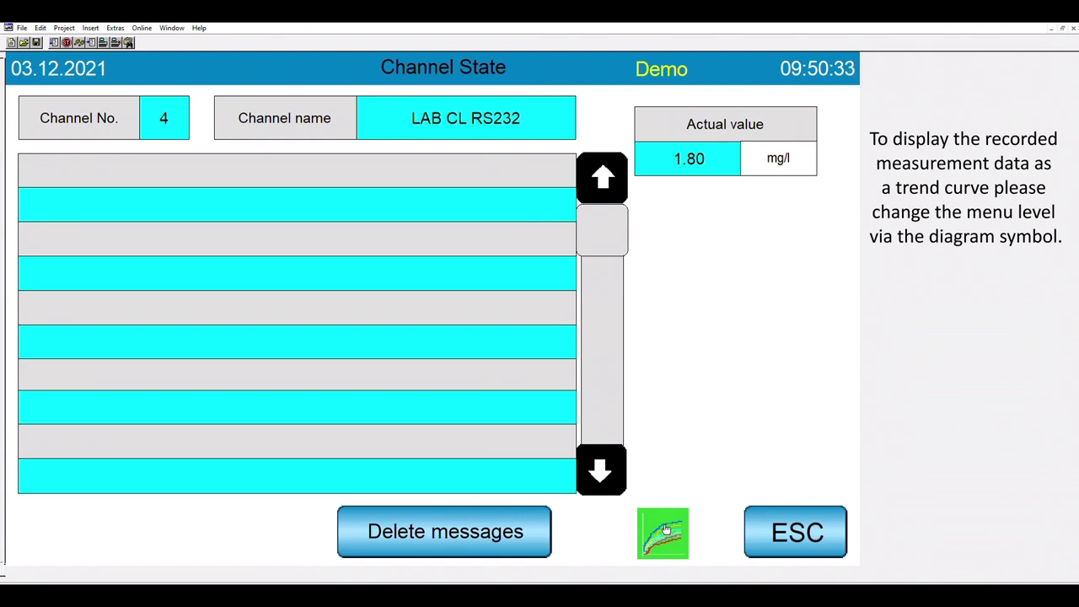
click(666, 530)
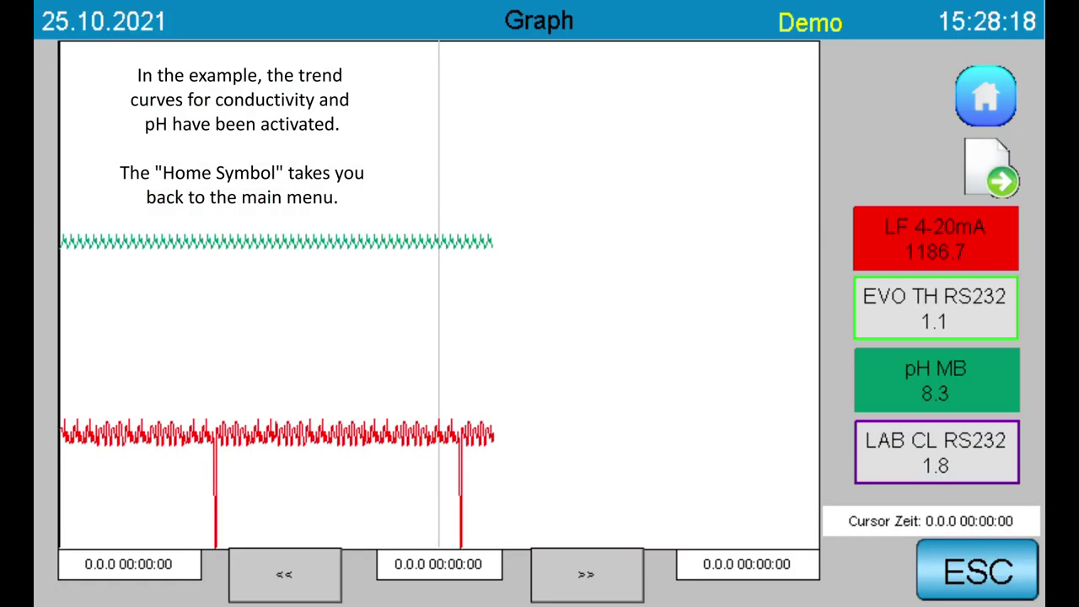